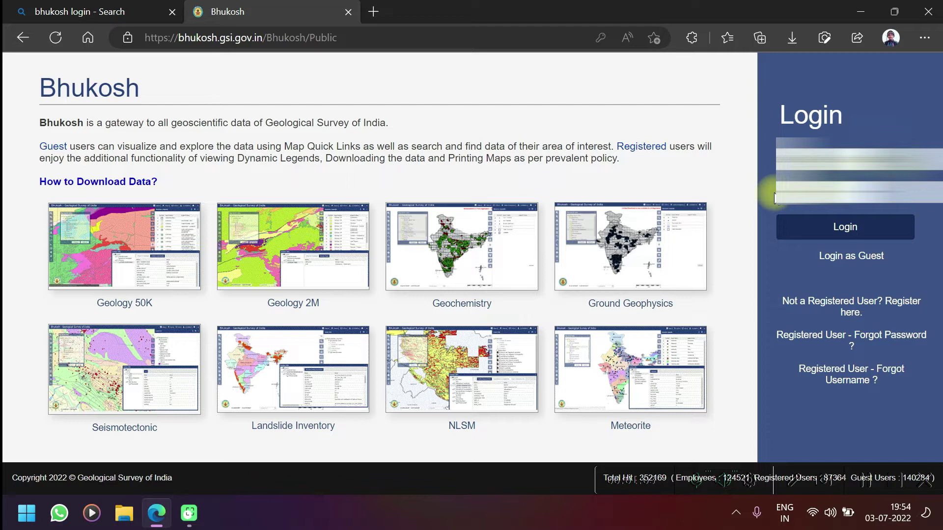
Log in to Bhukosh with the saved account from Edge's password list to reach the MapViewer.
click(917, 162)
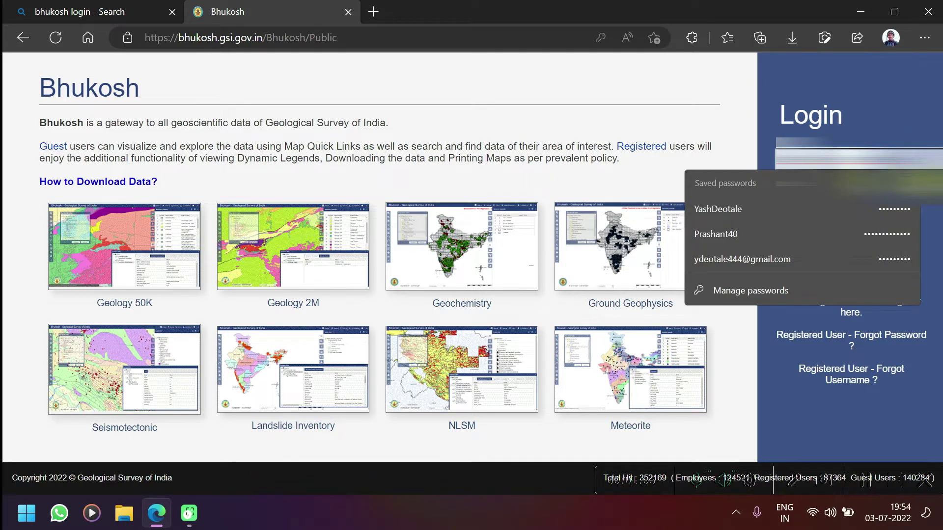
click(717, 195)
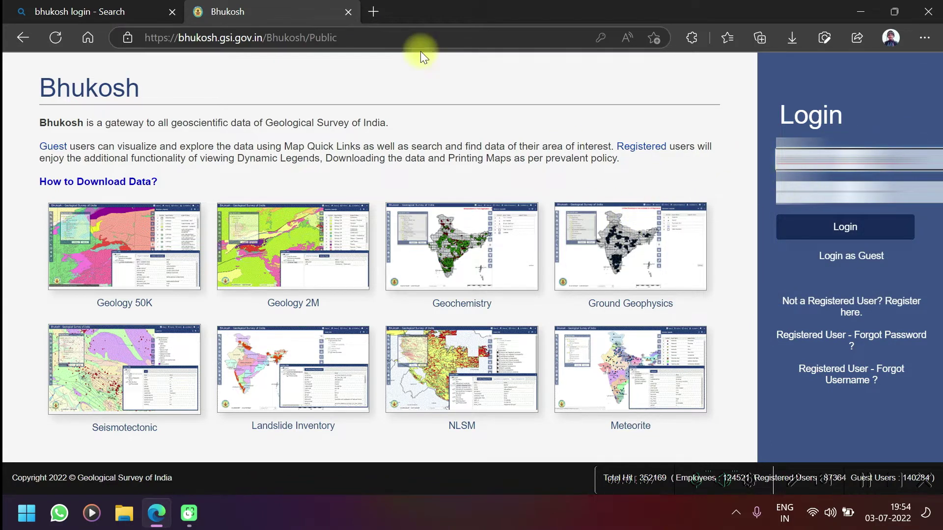
click(797, 229)
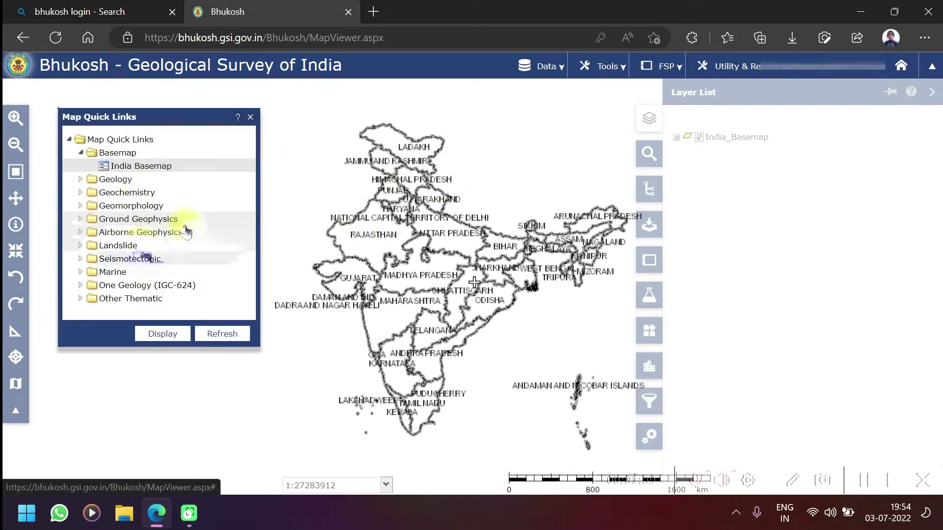
Expand Geology, Geochemistry and Geomorphology in Map Quick Links, revealing Geology 2M, Geology 50K and Geomorphology 250K.
click(88, 183)
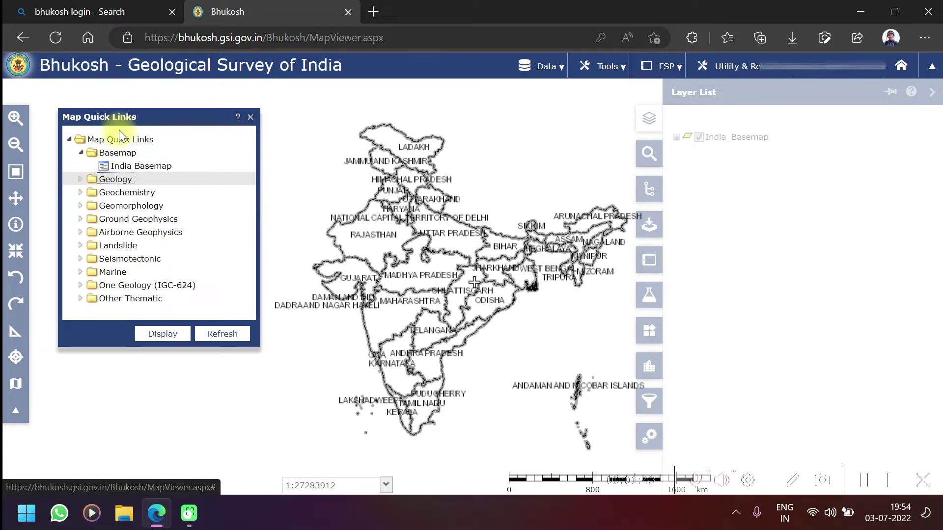
mouse_move(167, 118)
mouse_down()
mouse_move(153, 152)
mouse_move(167, 119)
mouse_up()
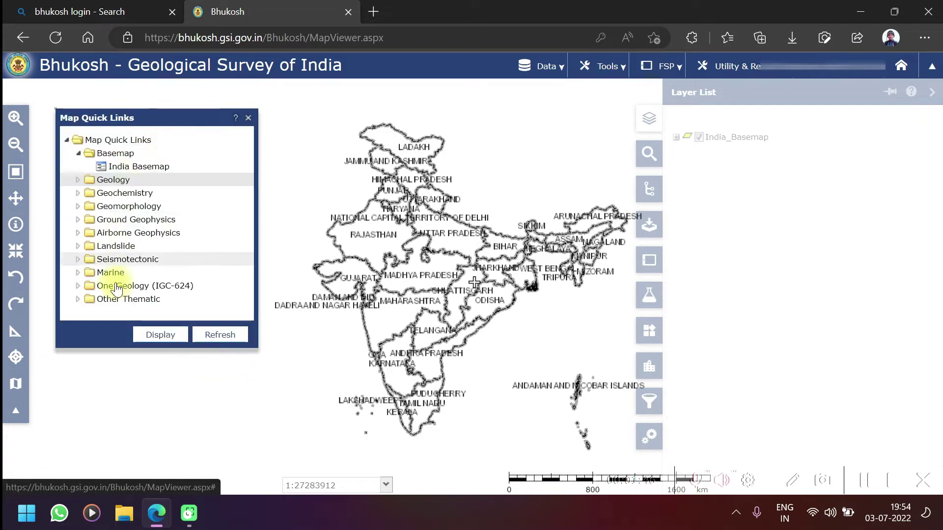
click(77, 179)
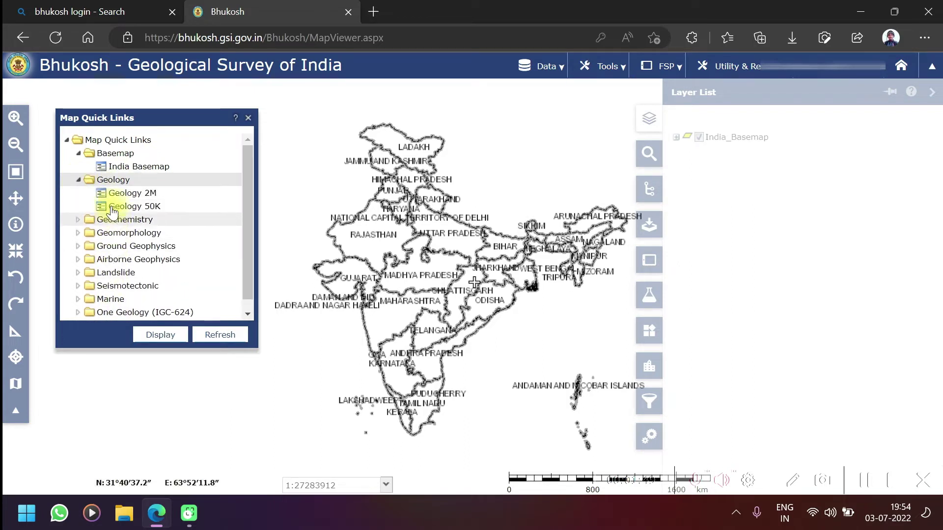
click(85, 235)
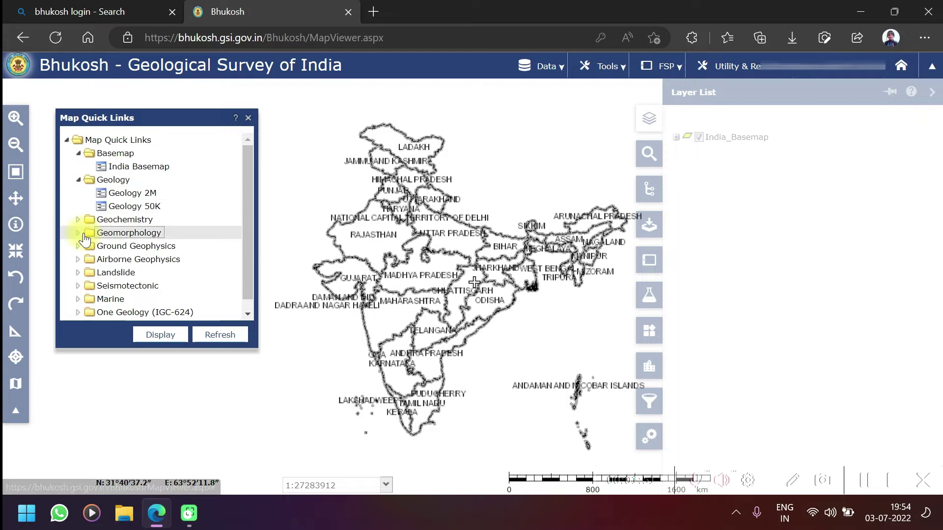
click(78, 219)
click(78, 246)
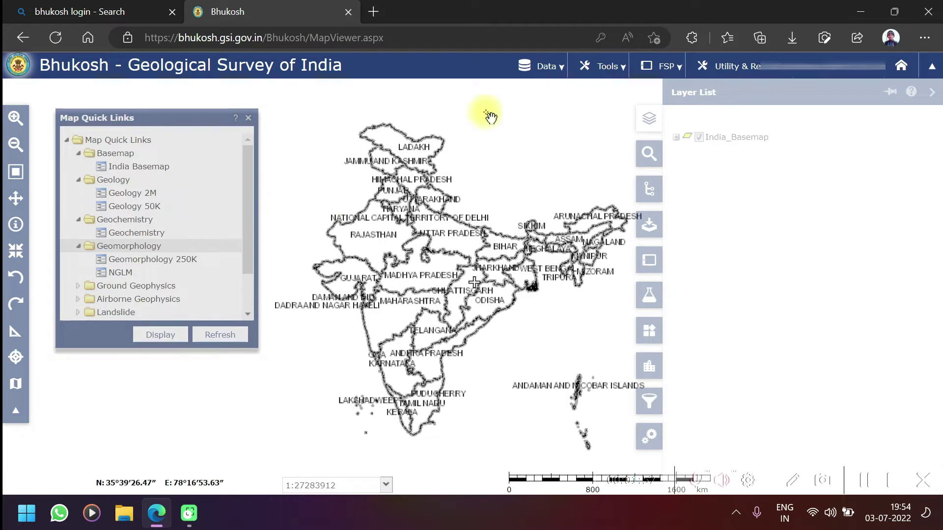
Open Unified Search and choose Maharashtra as the state.
click(652, 162)
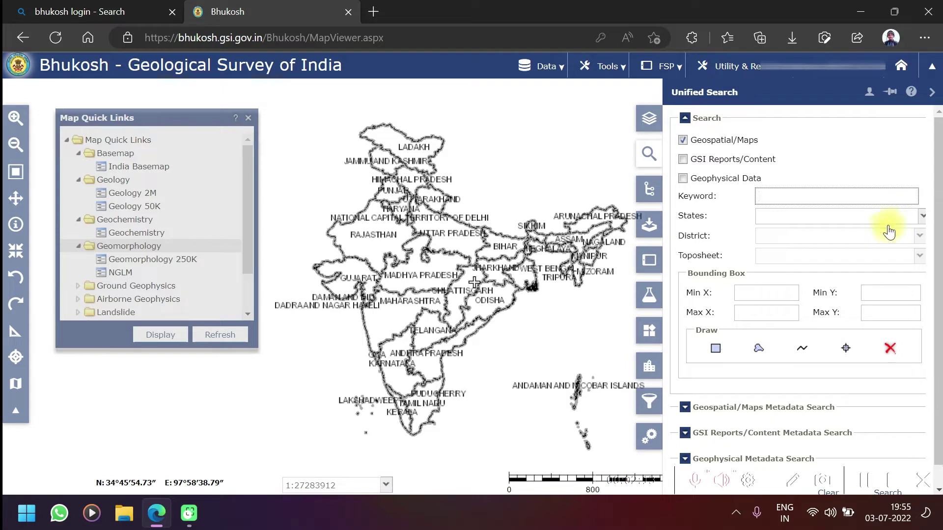
click(922, 216)
scroll(837, 306, down, 1)
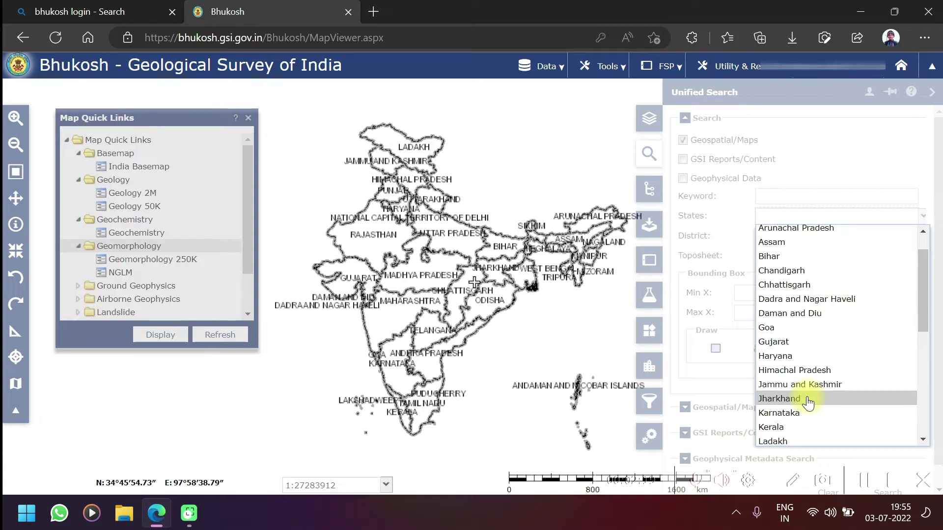
scroll(825, 398, down, 1)
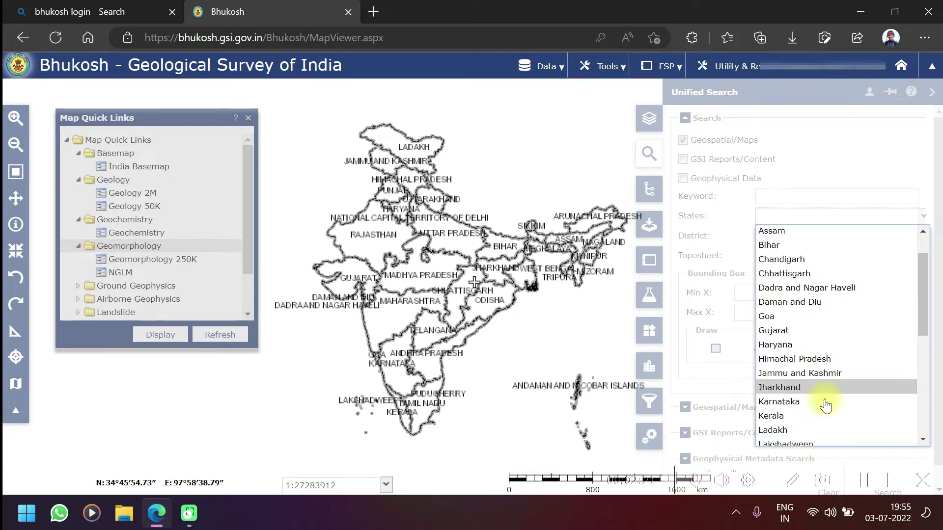
scroll(826, 403, down, 2)
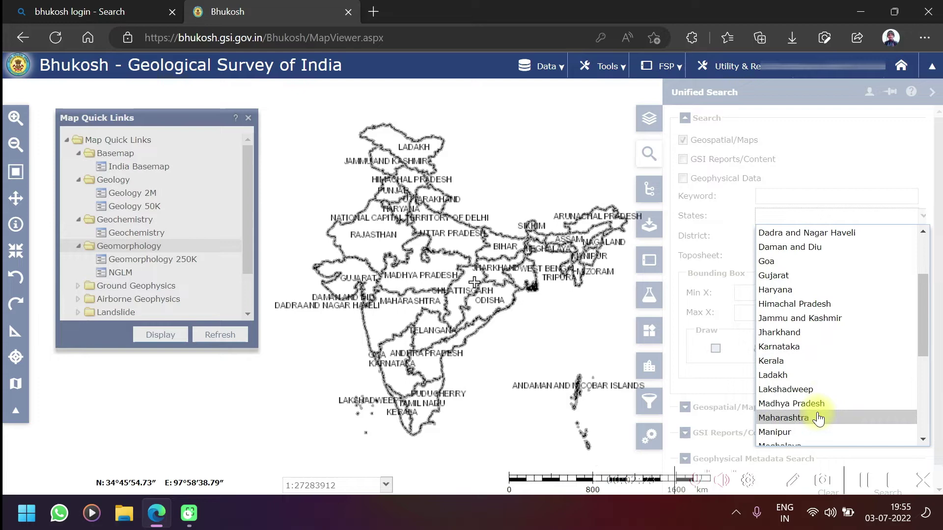
click(818, 418)
Select Nagpur as the district, giving the bounding box 78.25–79.75 by 20.5–21.75.
click(924, 237)
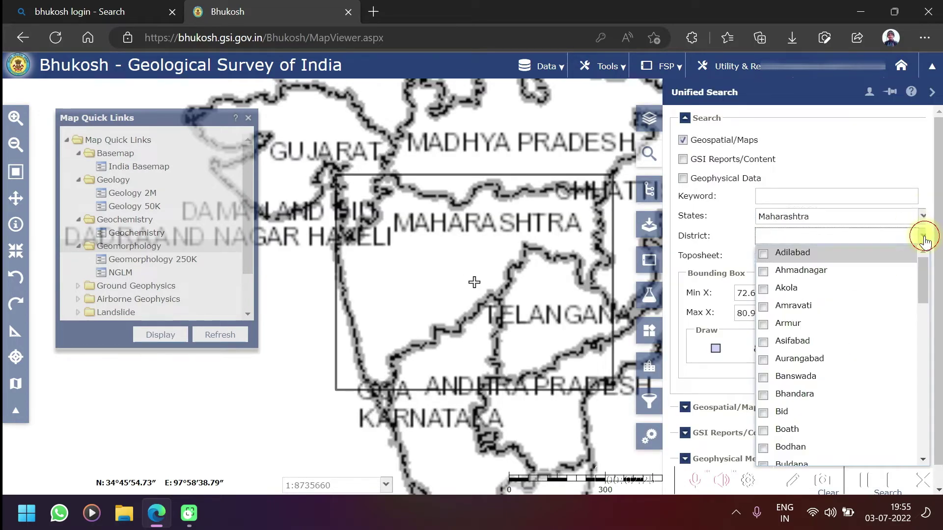
scroll(807, 395, down, 2)
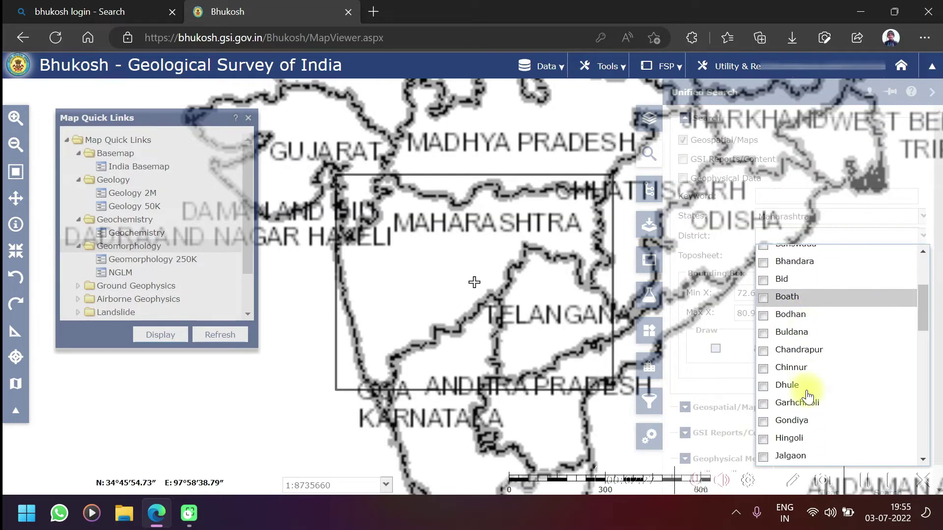
scroll(807, 395, down, 4)
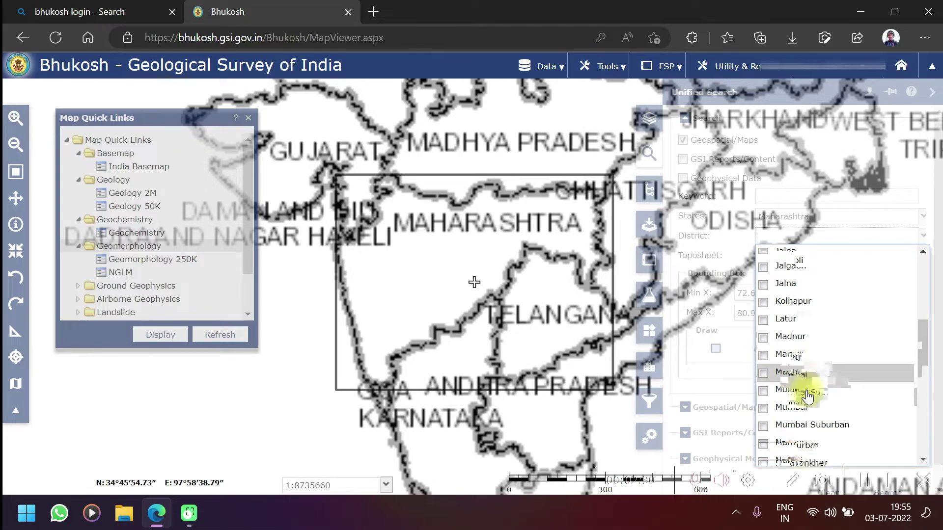
scroll(808, 397, down, 1)
click(807, 400)
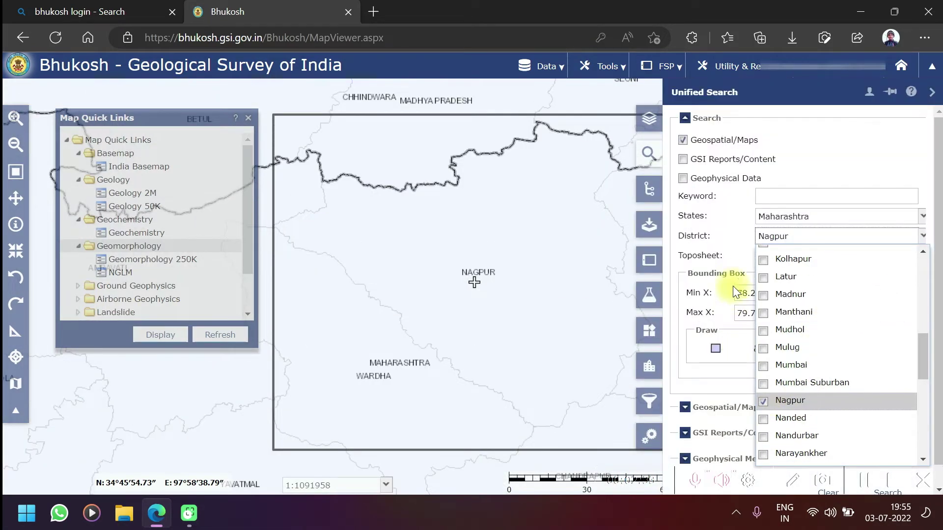
click(739, 256)
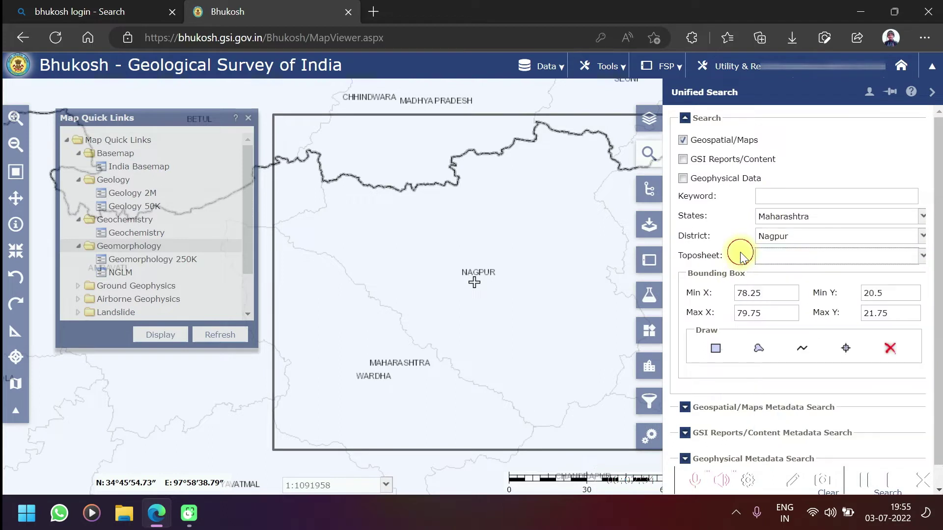
Look through the toposheet list and leave it without choosing any toposheet.
click(783, 260)
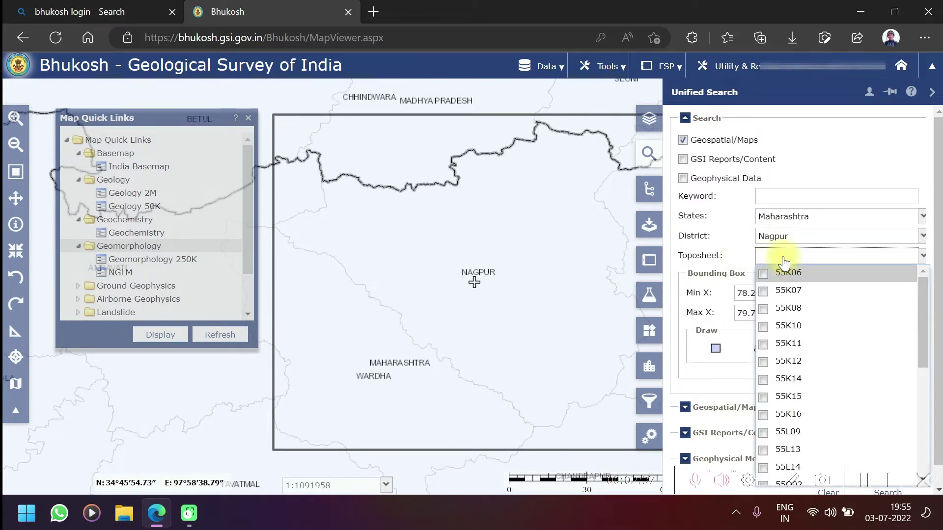
scroll(850, 421, down, 5)
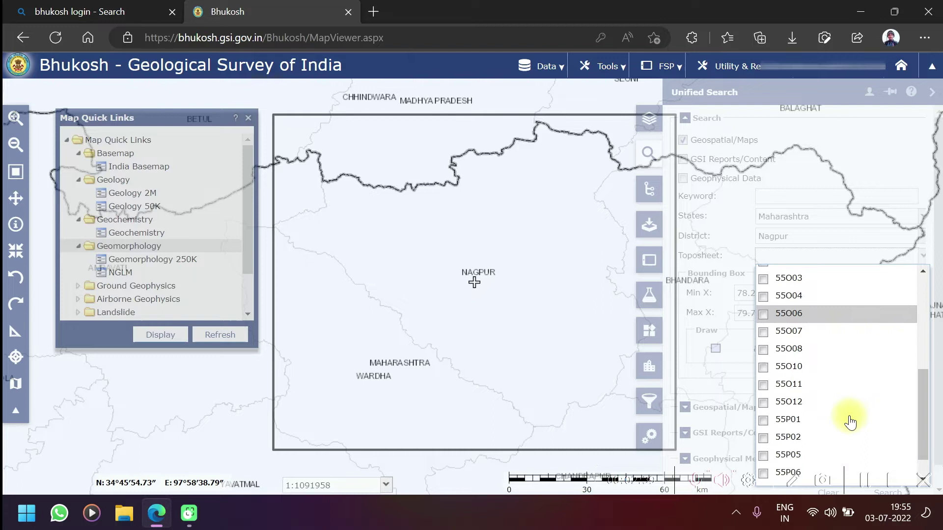
scroll(825, 393, up, 5)
click(747, 249)
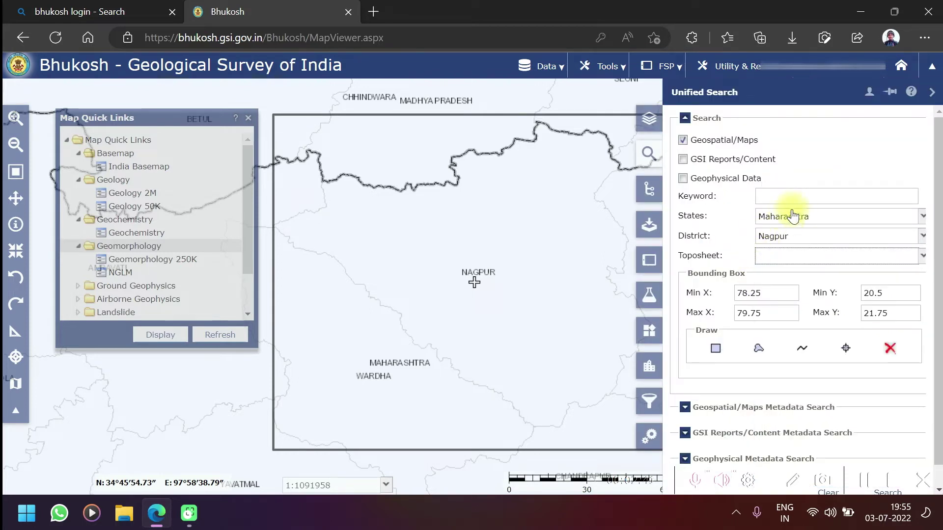
Search maps for keyword 'Geomorphology Origin', chosen from suggestions after typing 'geomor'.
click(819, 194)
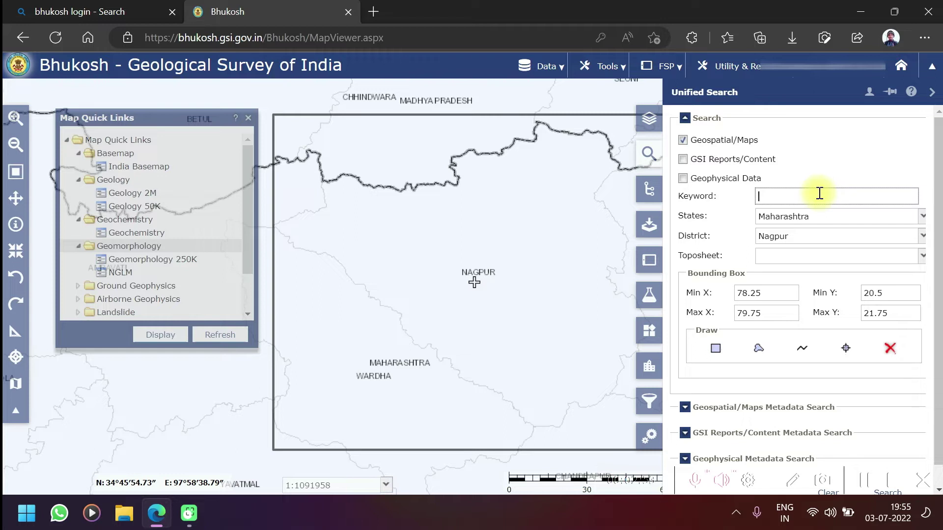
text(geomor)
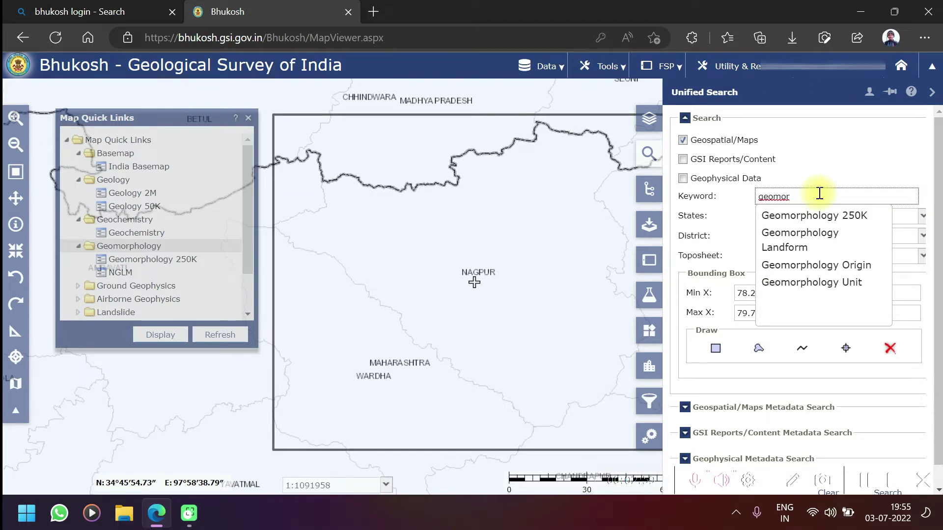
click(844, 260)
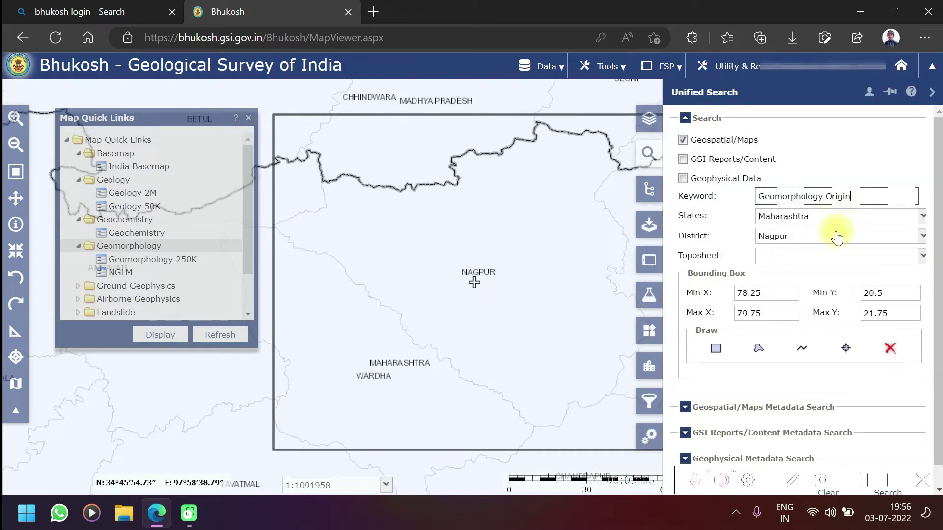
scroll(759, 292, down, 1)
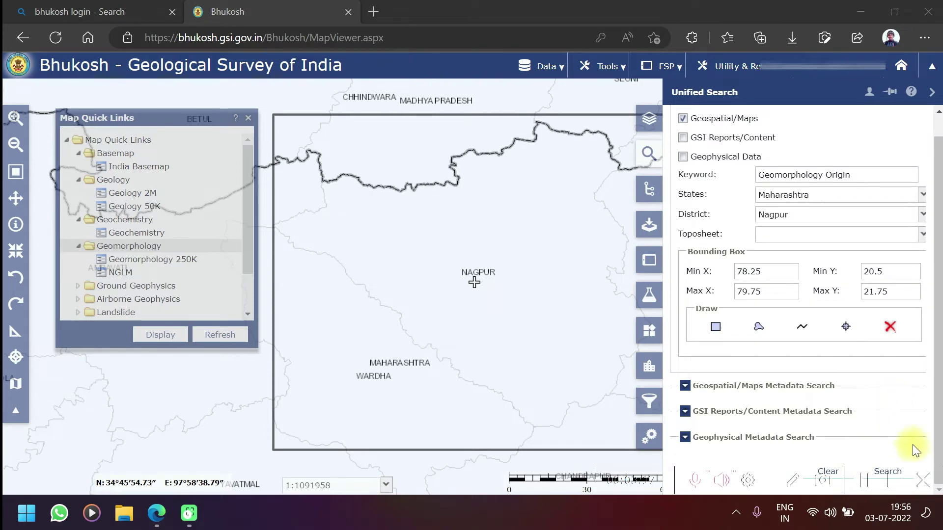
click(899, 471)
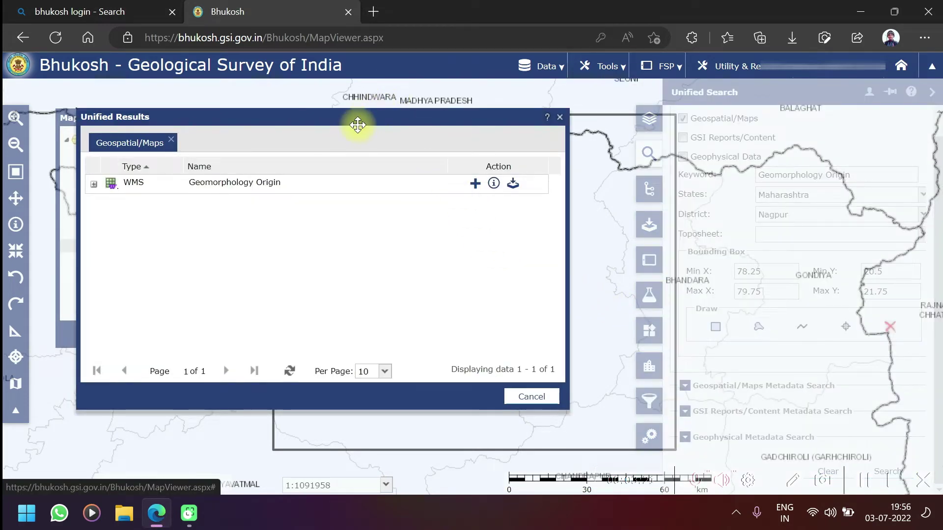
mouse_move(358, 125)
mouse_down()
mouse_move(367, 101)
mouse_move(361, 124)
mouse_up()
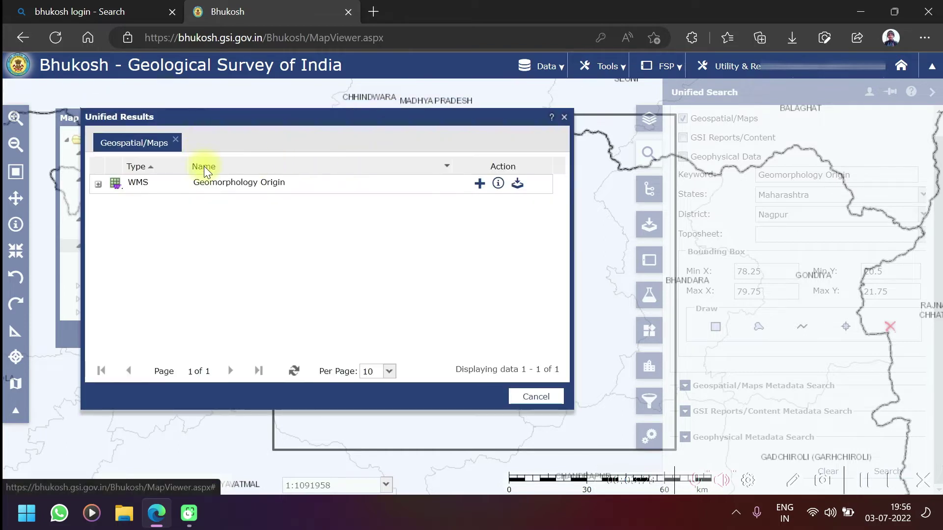
drag(211, 193, 189, 216)
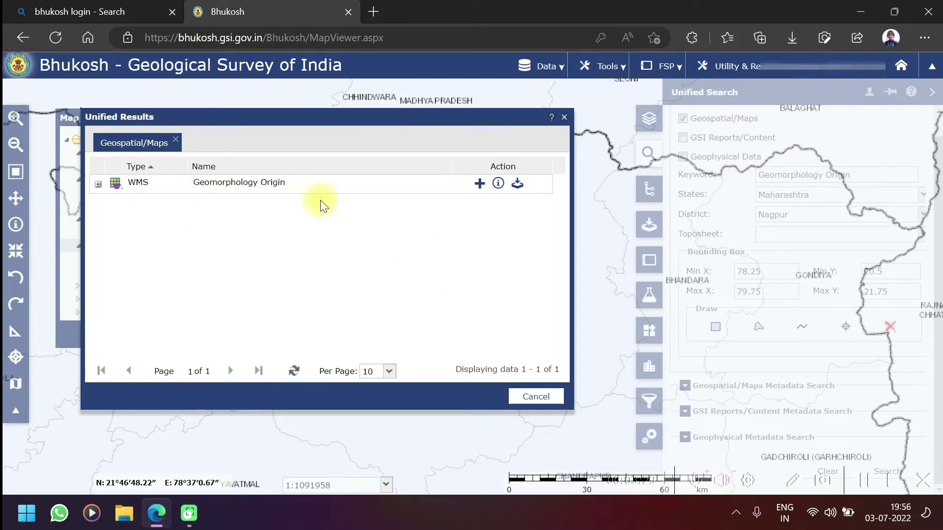
drag(332, 178, 393, 204)
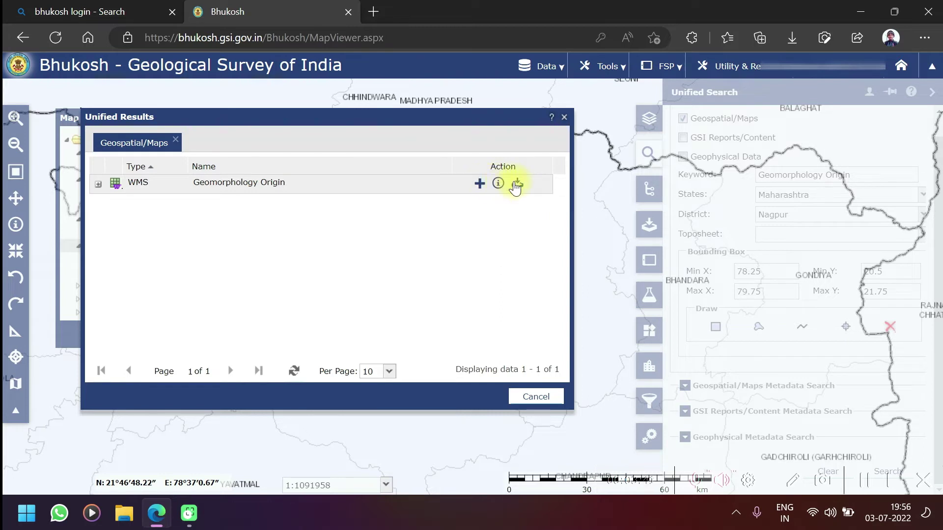
Add the Geomorphology Origin layer to the map and wait for the session to resume.
click(480, 185)
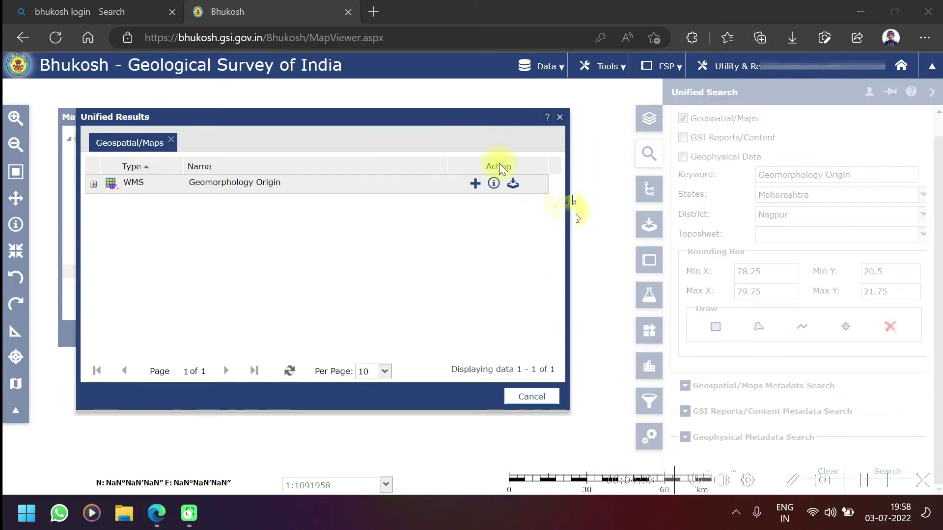
Add Geomorphology Origin to the download cart and validate its bounding box 72.64–80.9 by 15.61–22.03.
click(513, 185)
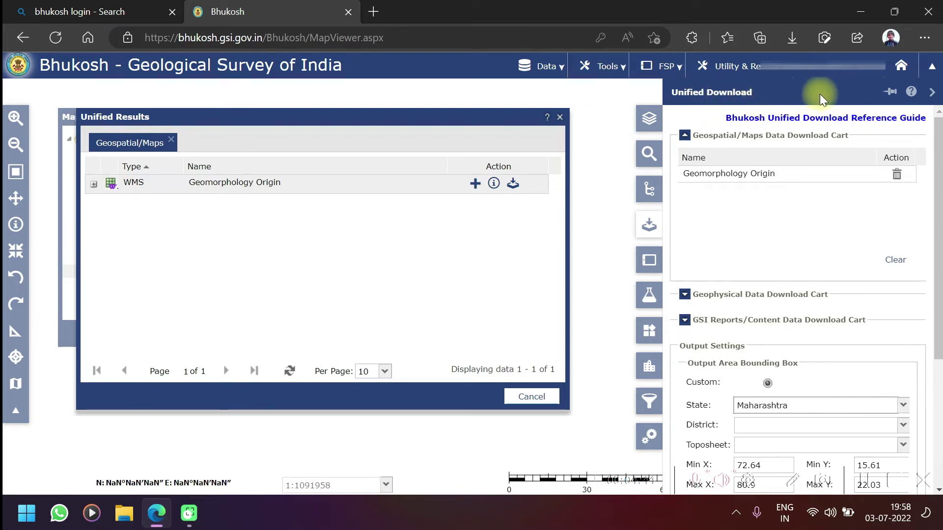
scroll(793, 288, down, 1)
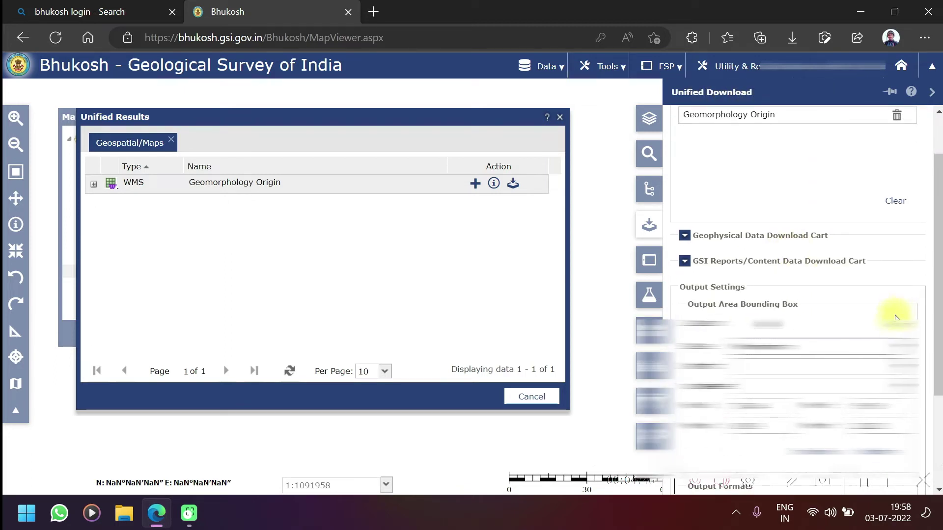
scroll(896, 317, down, 1)
scroll(824, 207, down, 2)
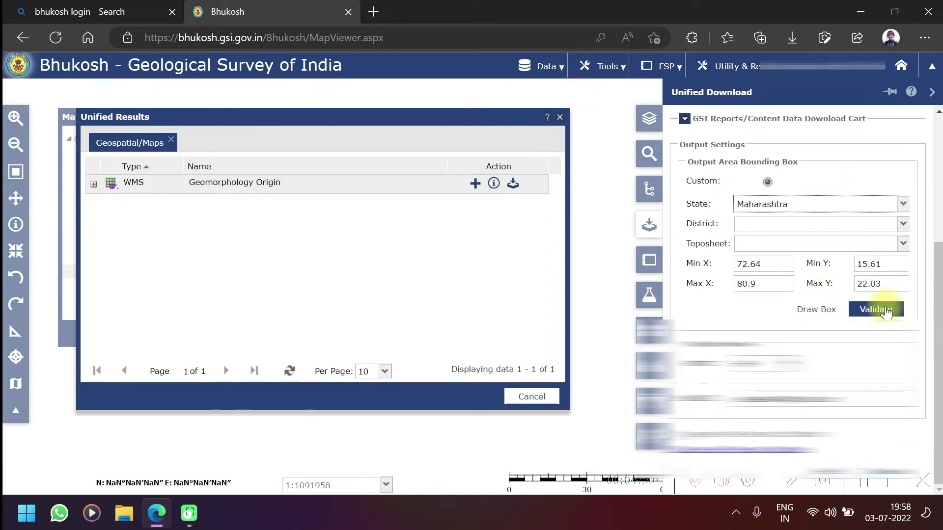
click(886, 310)
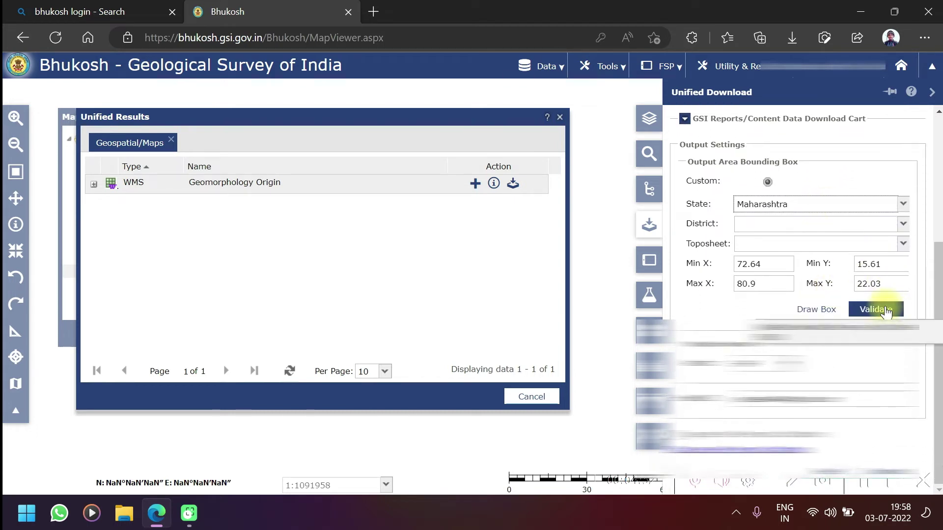
click(886, 309)
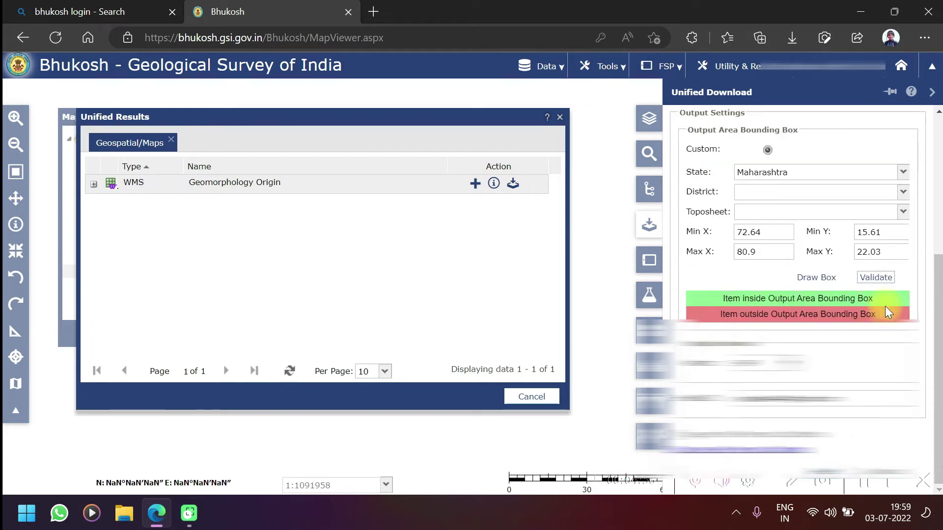
Re-validate the output bounding box, agree to the terms and conditions, and submit the download.
click(880, 277)
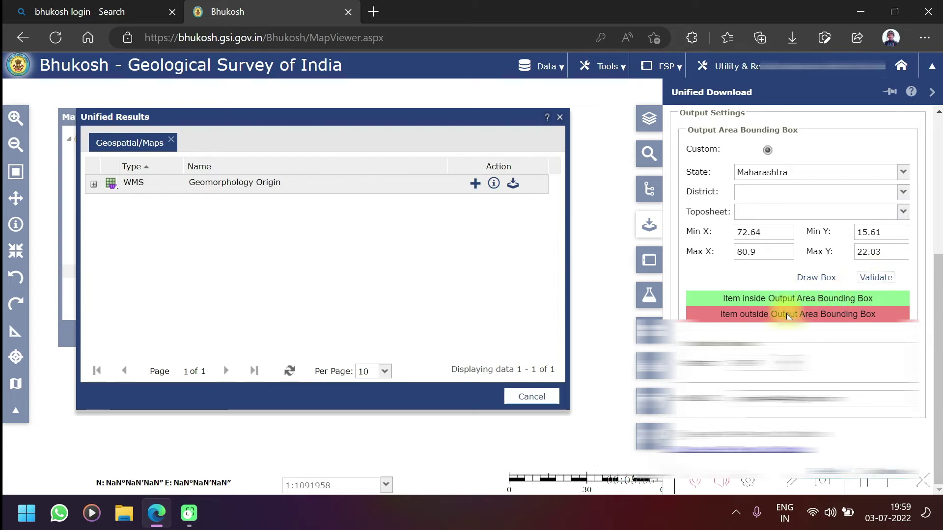
scroll(787, 315, up, 3)
scroll(783, 309, down, 3)
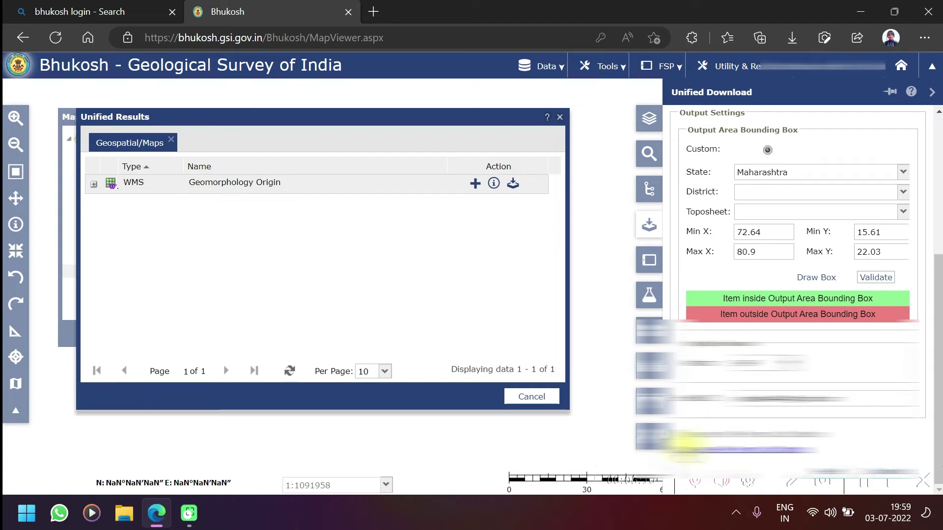
click(431, 422)
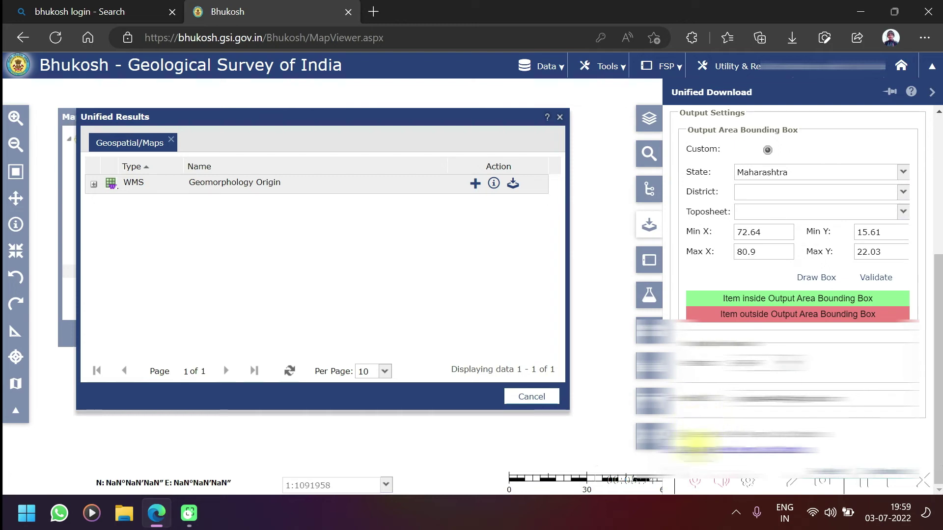
click(429, 421)
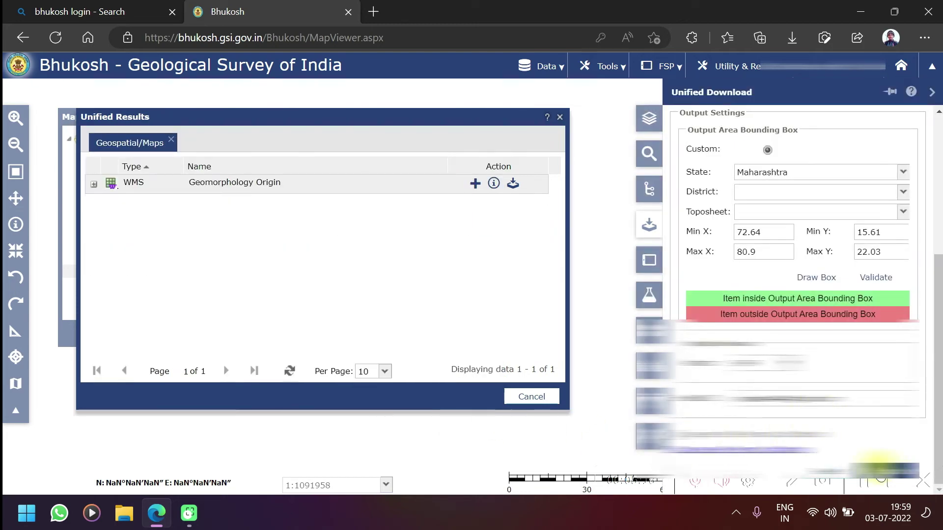
click(881, 477)
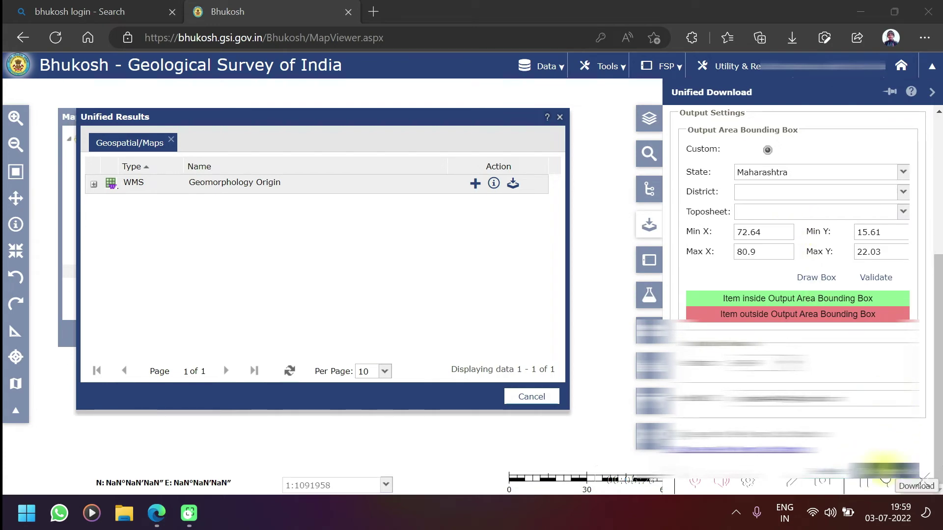
click(887, 476)
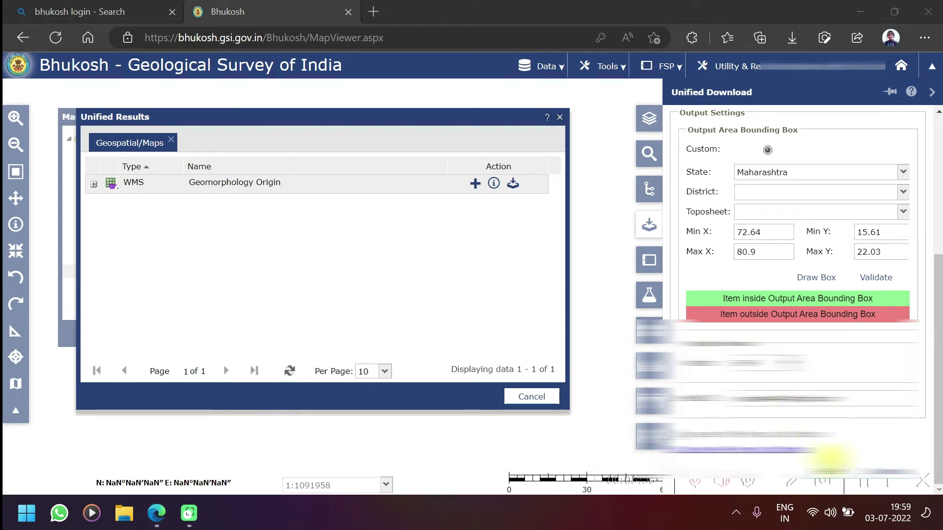
Send the cart's download request and acknowledge the notice that links will arrive by email.
click(833, 465)
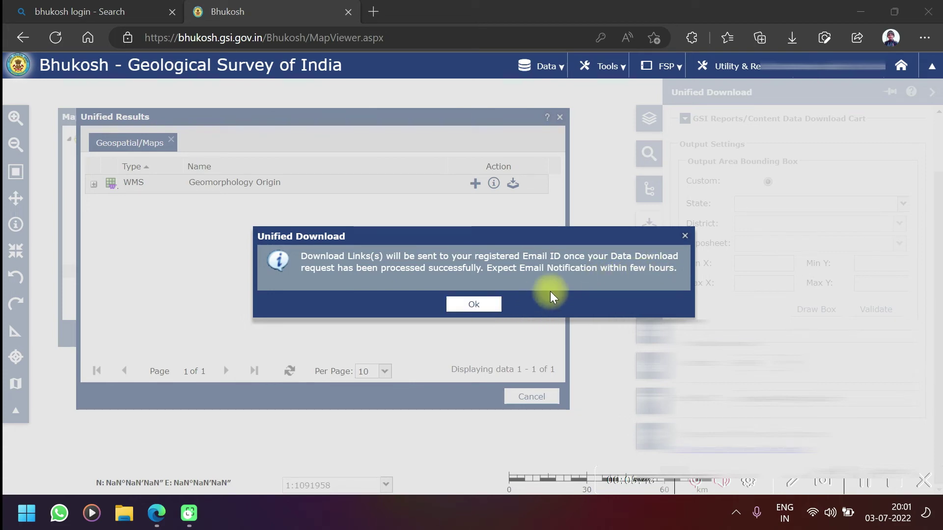
click(487, 304)
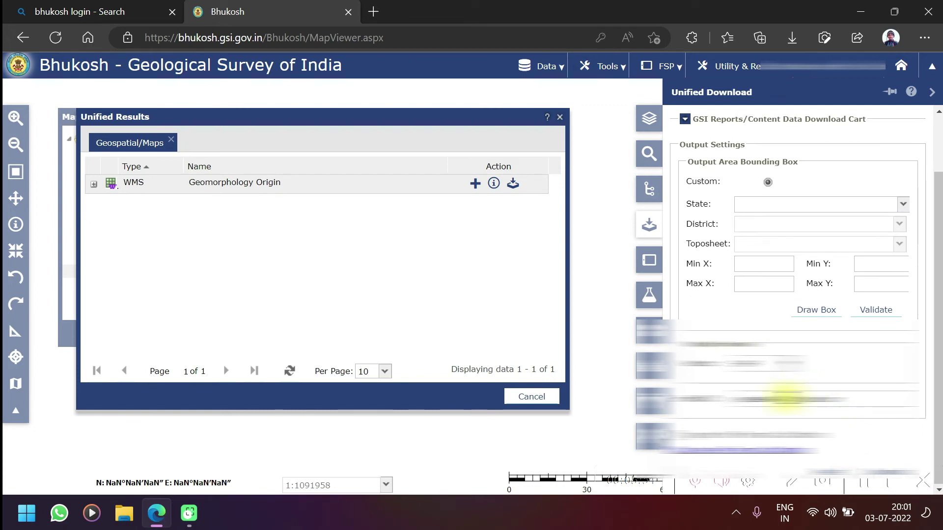
scroll(786, 398, up, 2)
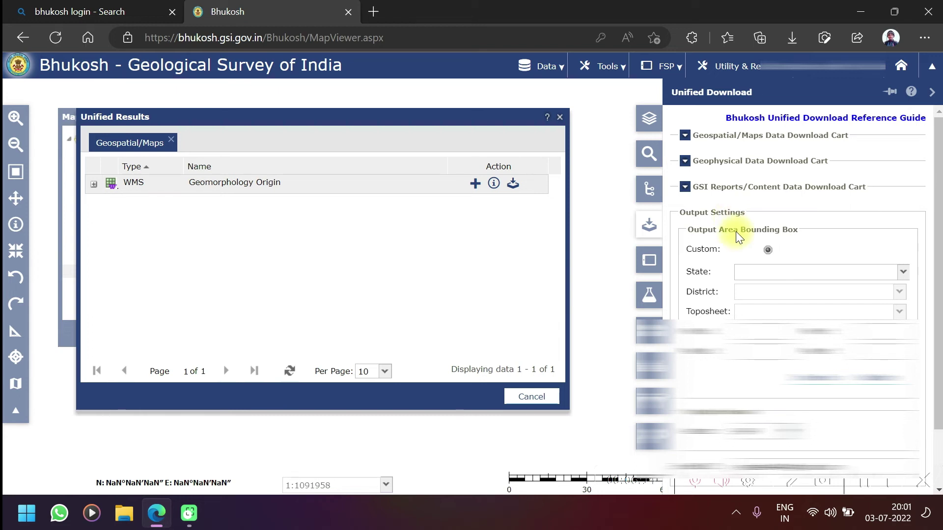
scroll(828, 312, down, 2)
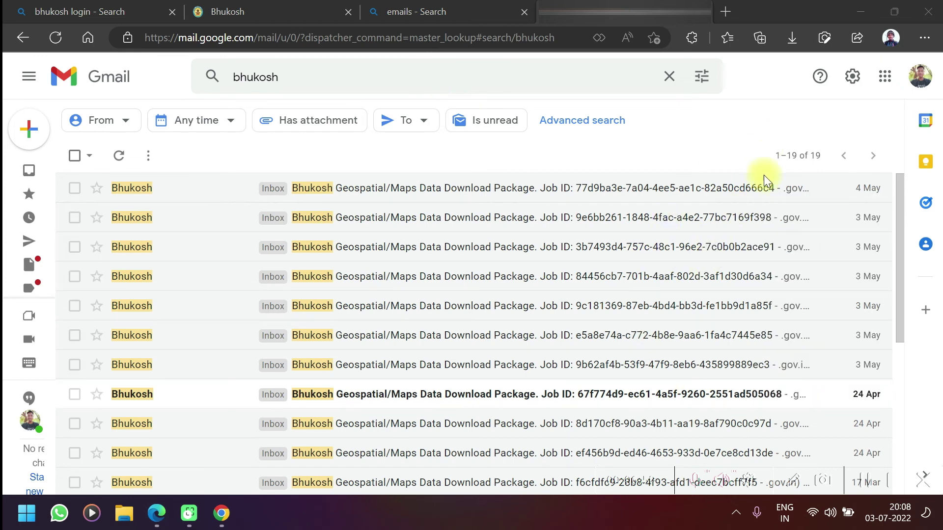
Open the newest 4 May Bhukosh Data Download Package email showing its 7-day download link.
scroll(509, 301, down, 6)
scroll(511, 301, up, 2)
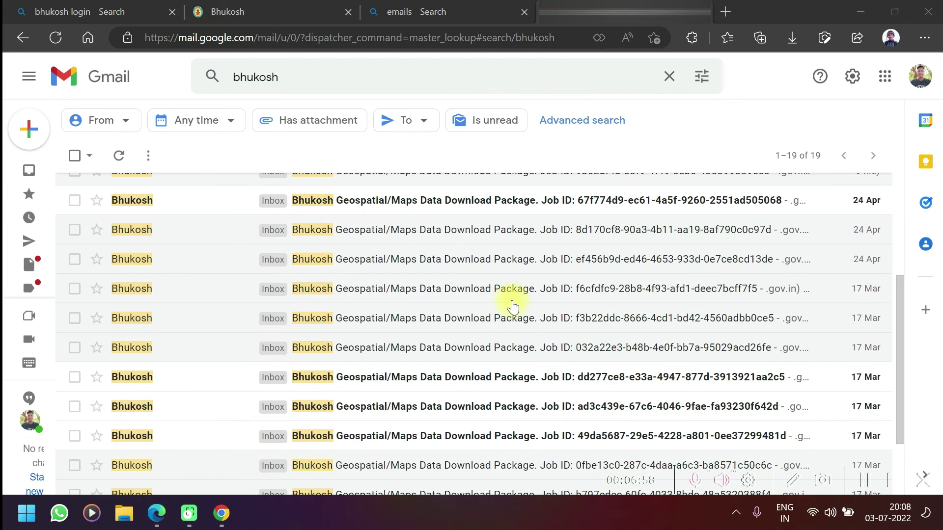
scroll(512, 306, up, 4)
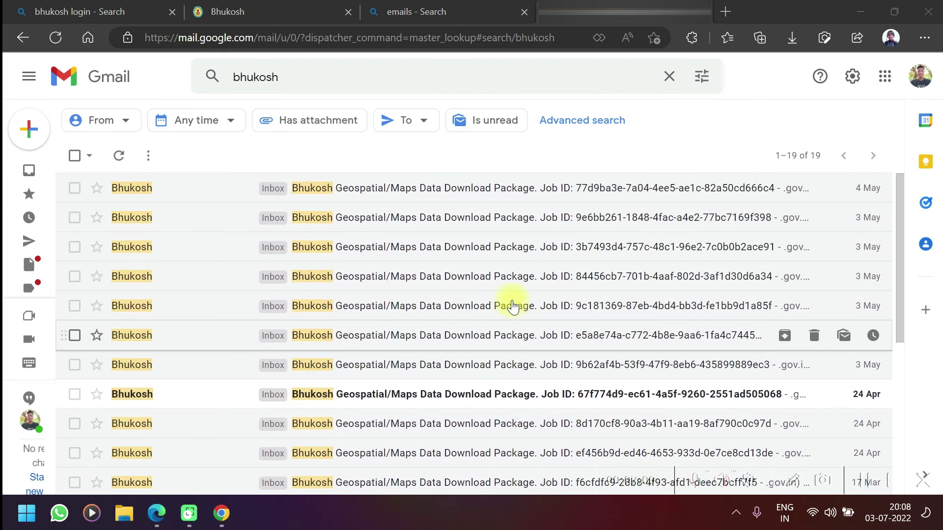
click(422, 189)
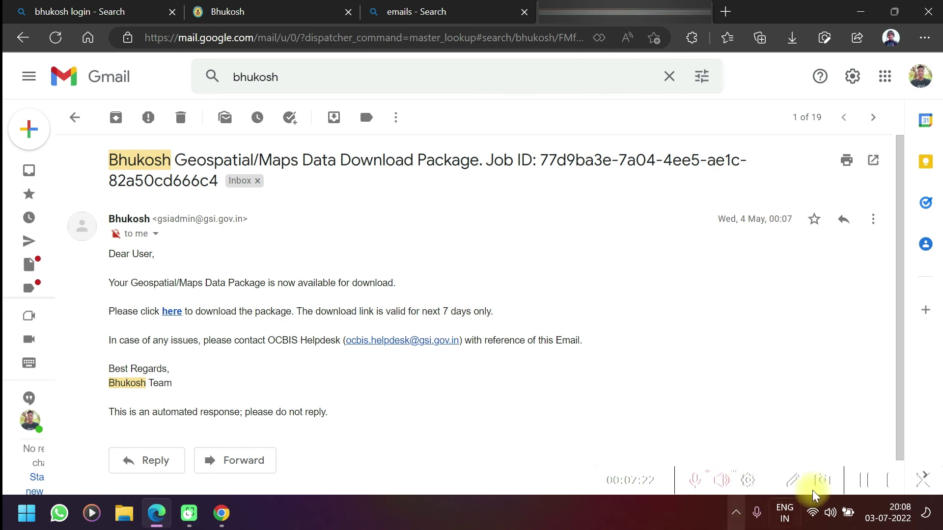
click(866, 480)
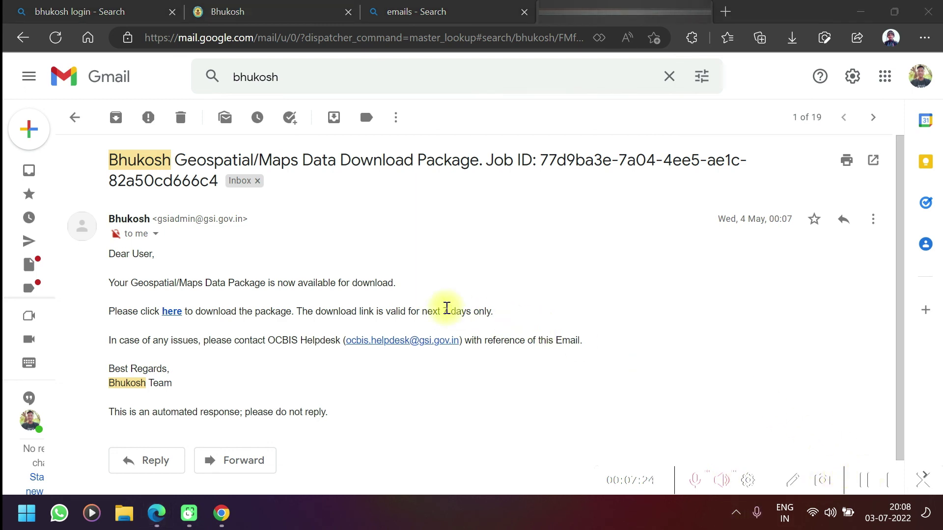